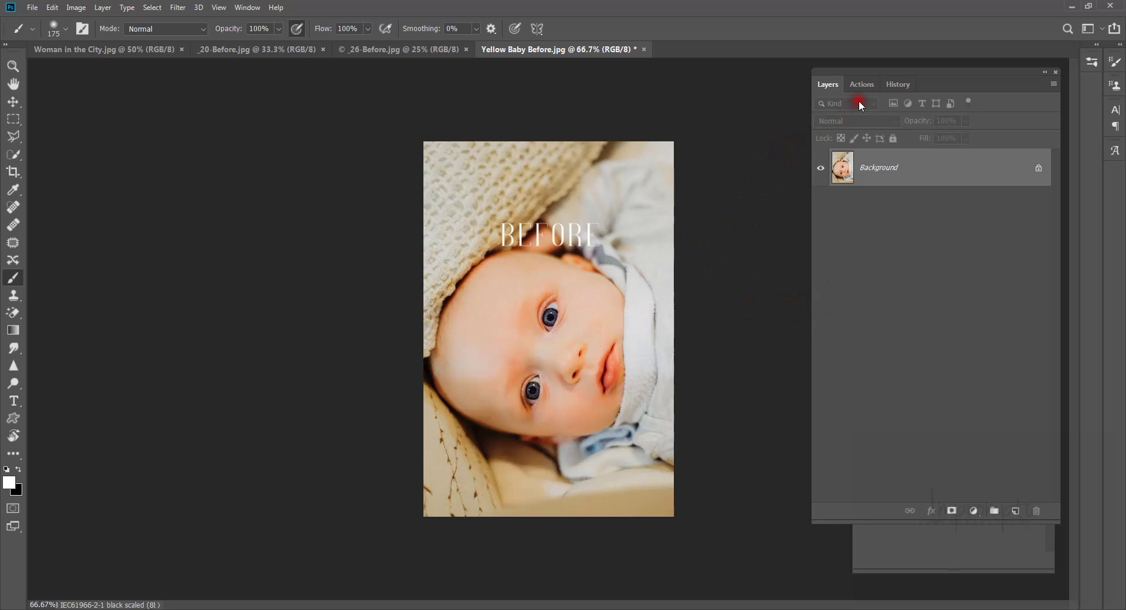
Run the Super Charged Yellow Reduction action on Yellow Baby Before.jpg and compare the result with the original
{"action": "left_click", "coordinate": [864, 84]}
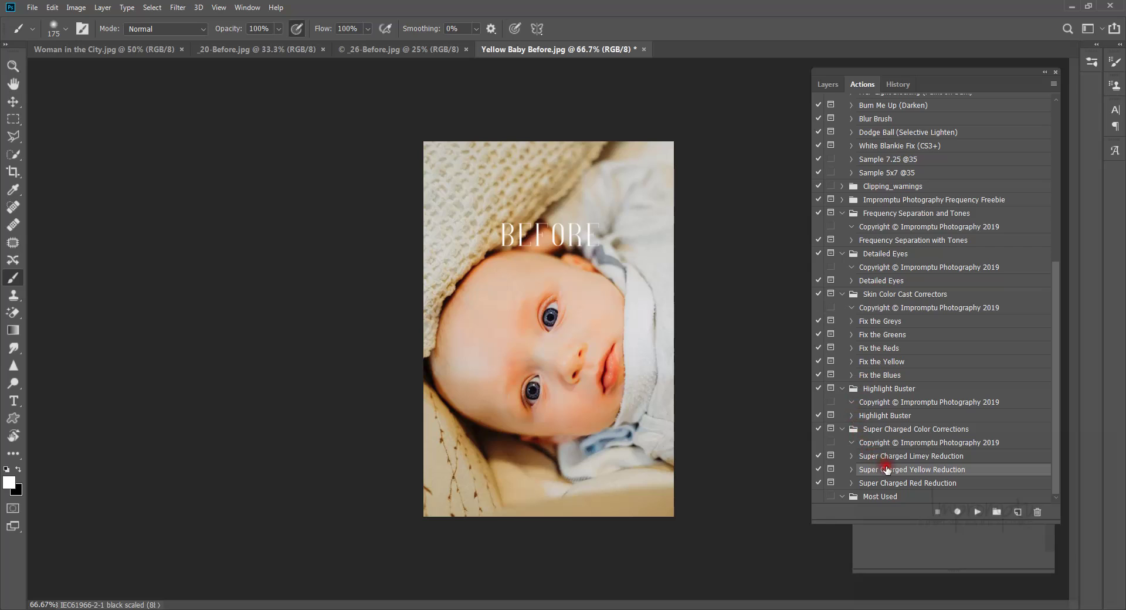
{"action": "left_click", "coordinate": [830, 84]}
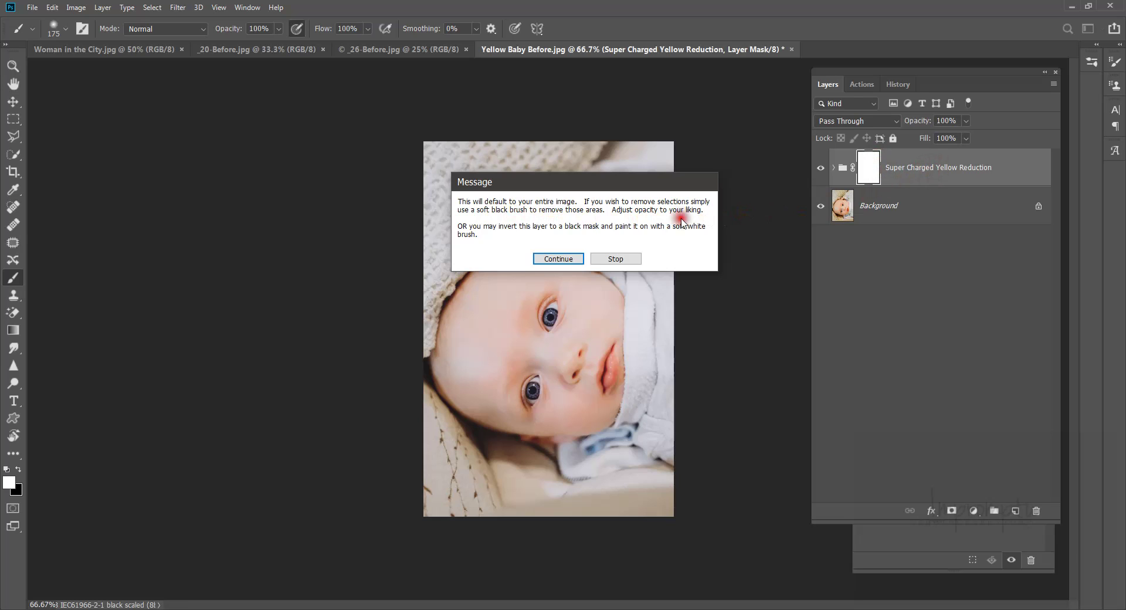
{"action": "left_click", "coordinate": [558, 259]}
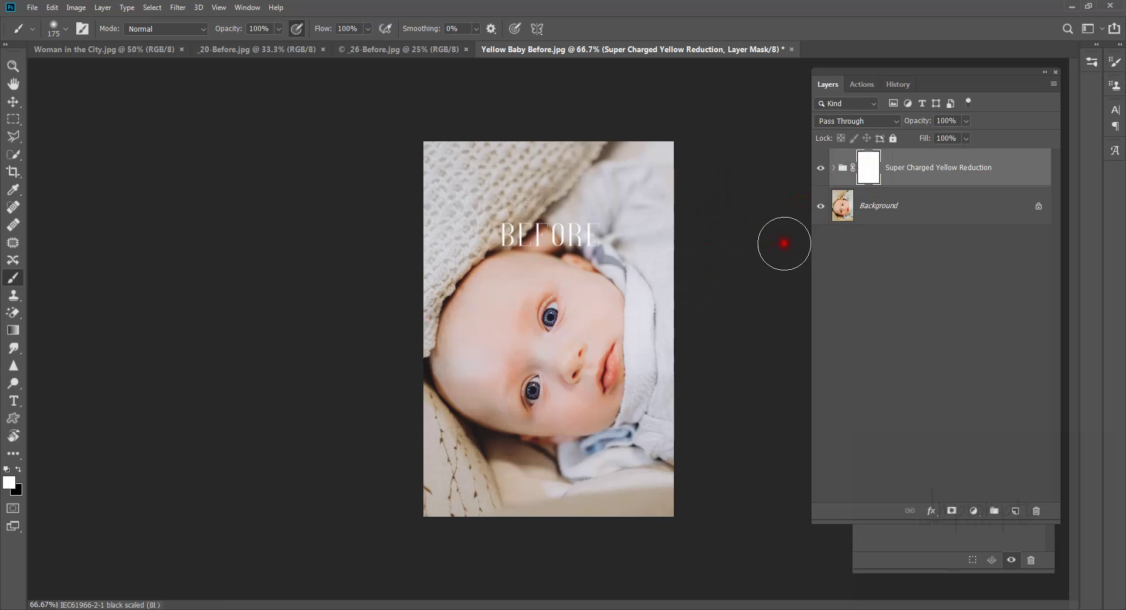
{"action": "left_click", "coordinate": [821, 206], "text": "alt"}
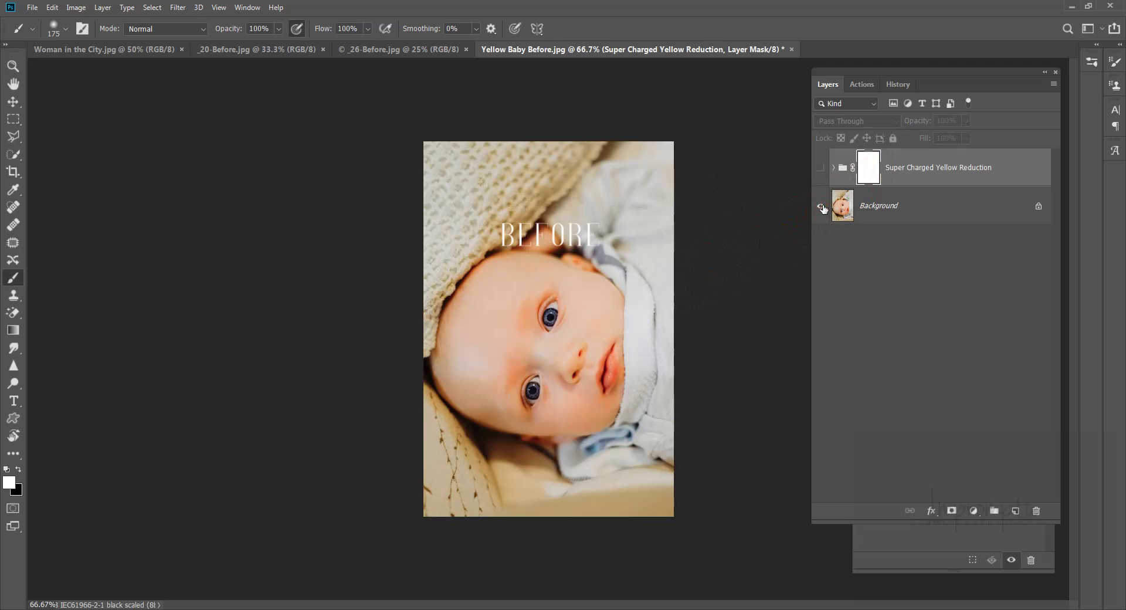
{"action": "left_click", "coordinate": [821, 206], "text": "alt"}
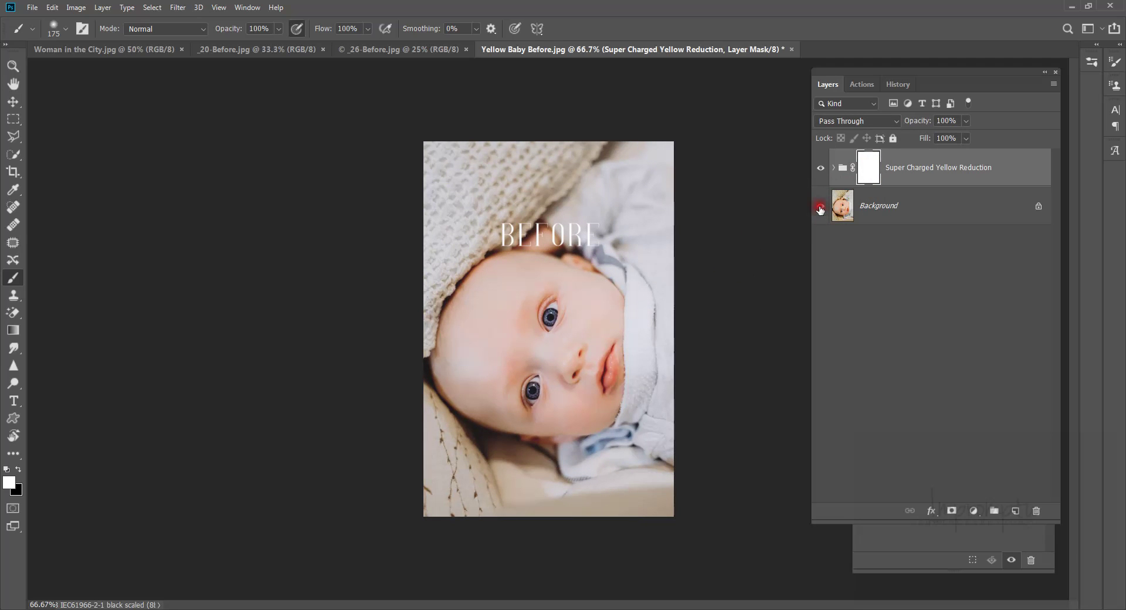
Try painting black over the blanket on the Super Charged Yellow Reduction mask, and undo the strokes
{"action": "mouse_move", "coordinate": [630, 439]}
{"action": "left_mouse_down"}
{"action": "mouse_move", "coordinate": [670, 386]}
{"action": "mouse_move", "coordinate": [662, 293]}
{"action": "left_mouse_up"}
{"action": "mouse_move", "coordinate": [662, 293]}
{"action": "left_mouse_down"}
{"action": "mouse_move", "coordinate": [842, 300]}
{"action": "mouse_move", "coordinate": [838, 283]}
{"action": "mouse_move", "coordinate": [714, 215]}
{"action": "mouse_move", "coordinate": [555, 215]}
{"action": "mouse_move", "coordinate": [512, 230]}
{"action": "mouse_move", "coordinate": [433, 304]}
{"action": "mouse_move", "coordinate": [503, 376]}
{"action": "mouse_move", "coordinate": [622, 396]}
{"action": "mouse_move", "coordinate": [521, 418]}
{"action": "mouse_move", "coordinate": [498, 362]}
{"action": "mouse_move", "coordinate": [554, 285]}
{"action": "mouse_move", "coordinate": [516, 308]}
{"action": "mouse_move", "coordinate": [566, 418]}
{"action": "left_mouse_up"}
{"action": "left_click", "coordinate": [873, 175]}
{"action": "mouse_move", "coordinate": [720, 210]}
{"action": "left_mouse_down"}
{"action": "mouse_move", "coordinate": [579, 313]}
{"action": "mouse_move", "coordinate": [586, 287]}
{"action": "mouse_move", "coordinate": [548, 270]}
{"action": "mouse_move", "coordinate": [517, 274]}
{"action": "mouse_move", "coordinate": [473, 319]}
{"action": "mouse_move", "coordinate": [481, 379]}
{"action": "mouse_move", "coordinate": [451, 305]}
{"action": "mouse_move", "coordinate": [450, 261]}
{"action": "mouse_move", "coordinate": [481, 200]}
{"action": "mouse_move", "coordinate": [536, 169]}
{"action": "mouse_move", "coordinate": [476, 232]}
{"action": "mouse_move", "coordinate": [558, 232]}
{"action": "left_mouse_up"}
{"action": "key", "text": "x"}
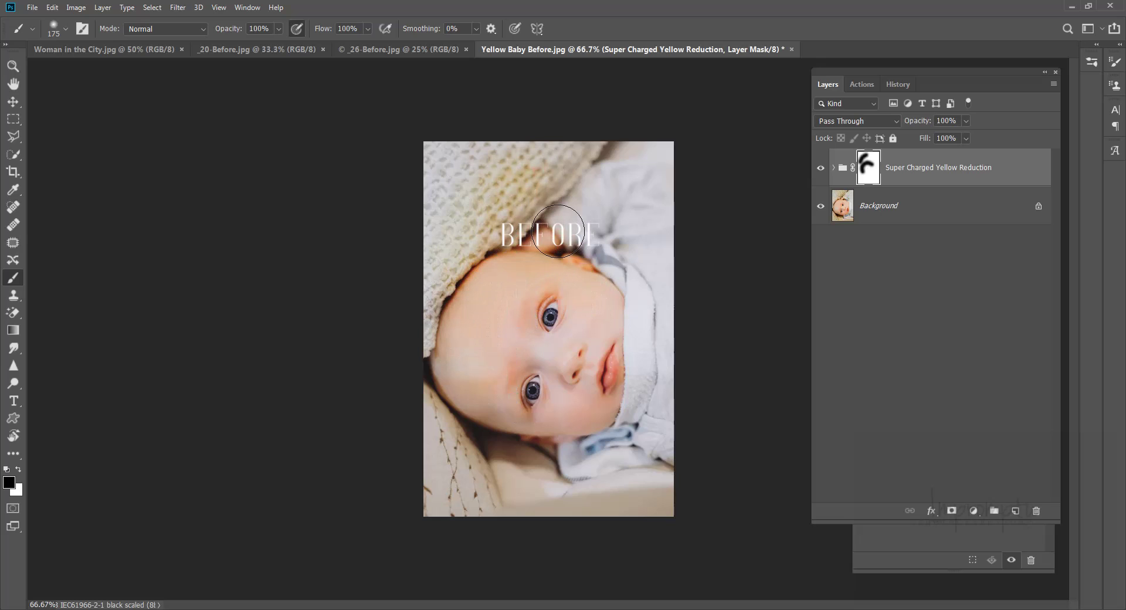
{"action": "key", "text": "ctrl+z"}
{"action": "key", "text": "ctrl+z"}
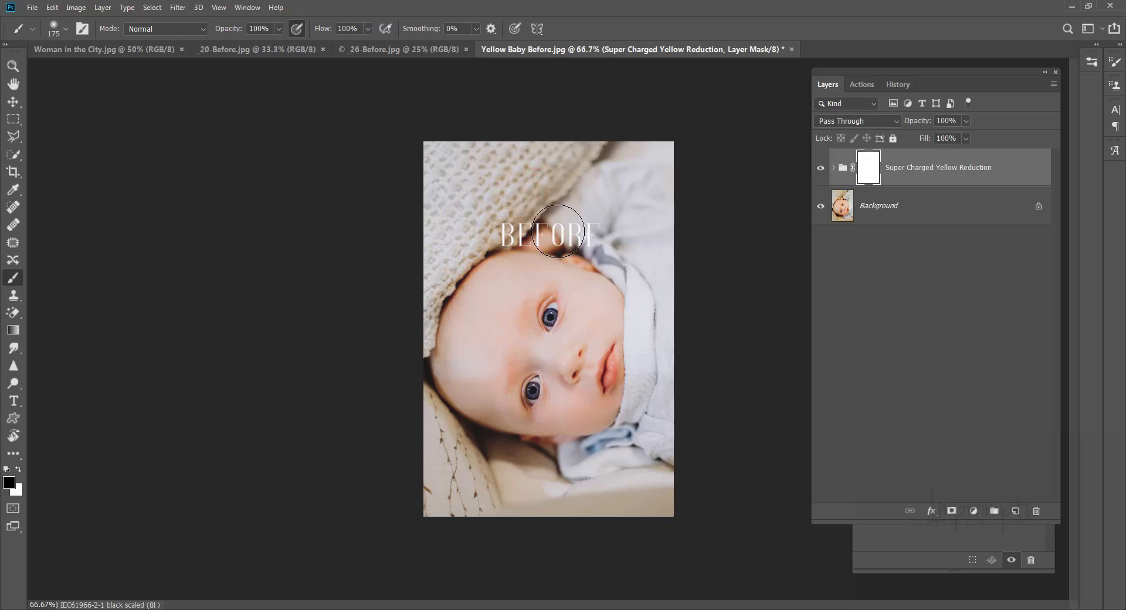
Adjust the opacity of the Super Charged Yellow Reduction group and select the Background layer
{"action": "left_click_drag", "start_coordinate": [925, 122], "coordinate": [910, 140]}
{"action": "left_click", "coordinate": [899, 212]}
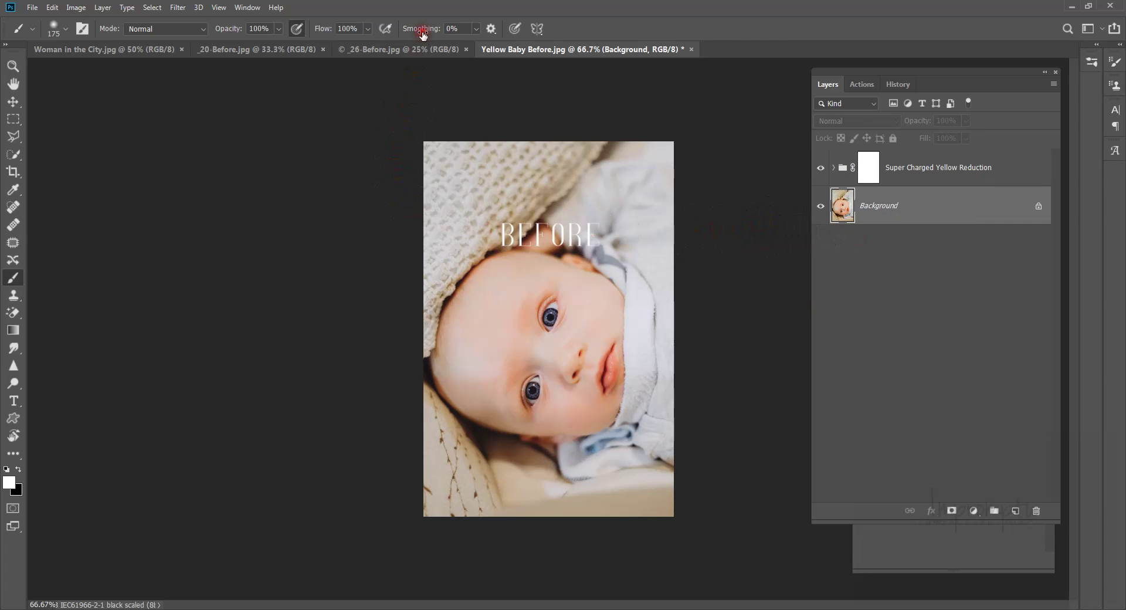
Run the Super Charged Red Reduction action on _26-Before.jpg and compare the result with the original
{"action": "left_click", "coordinate": [423, 52]}
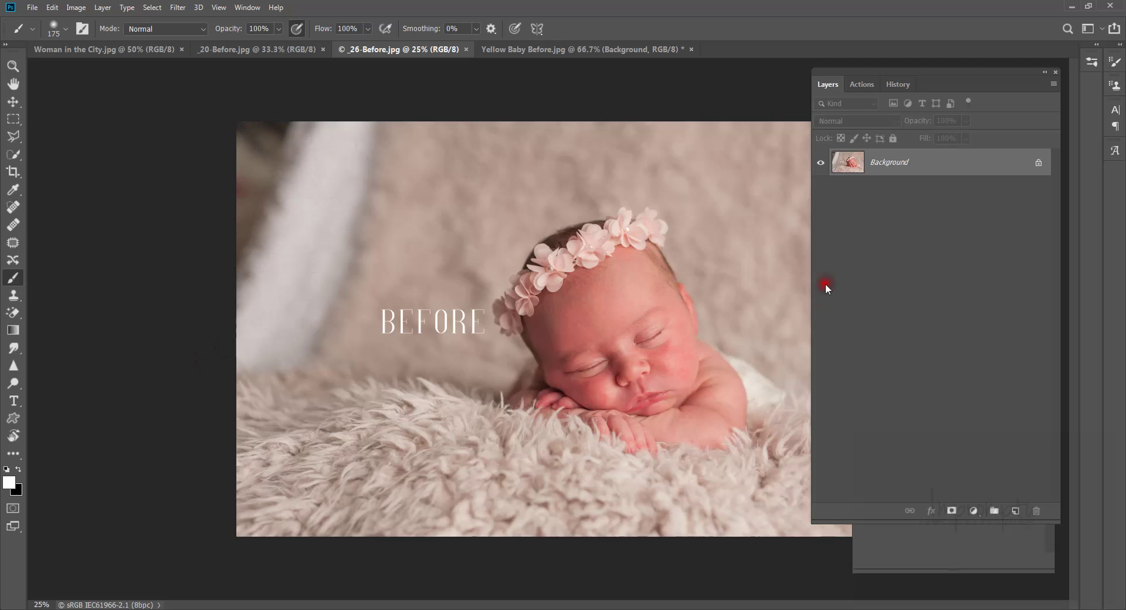
{"action": "left_click", "coordinate": [871, 85]}
{"action": "left_click", "coordinate": [893, 470]}
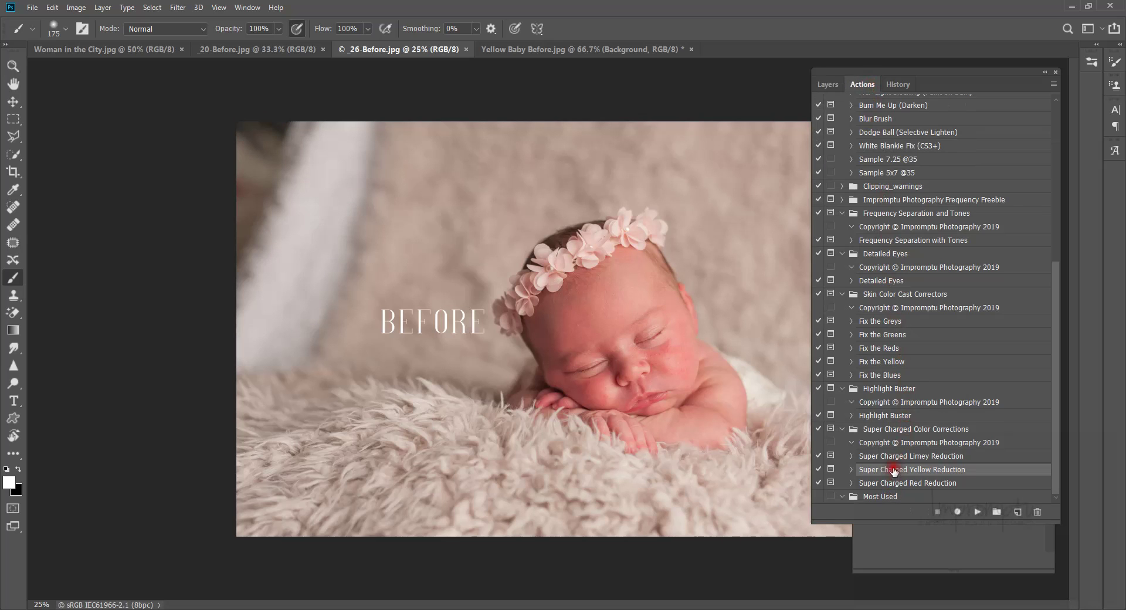
{"action": "left_click", "coordinate": [896, 483]}
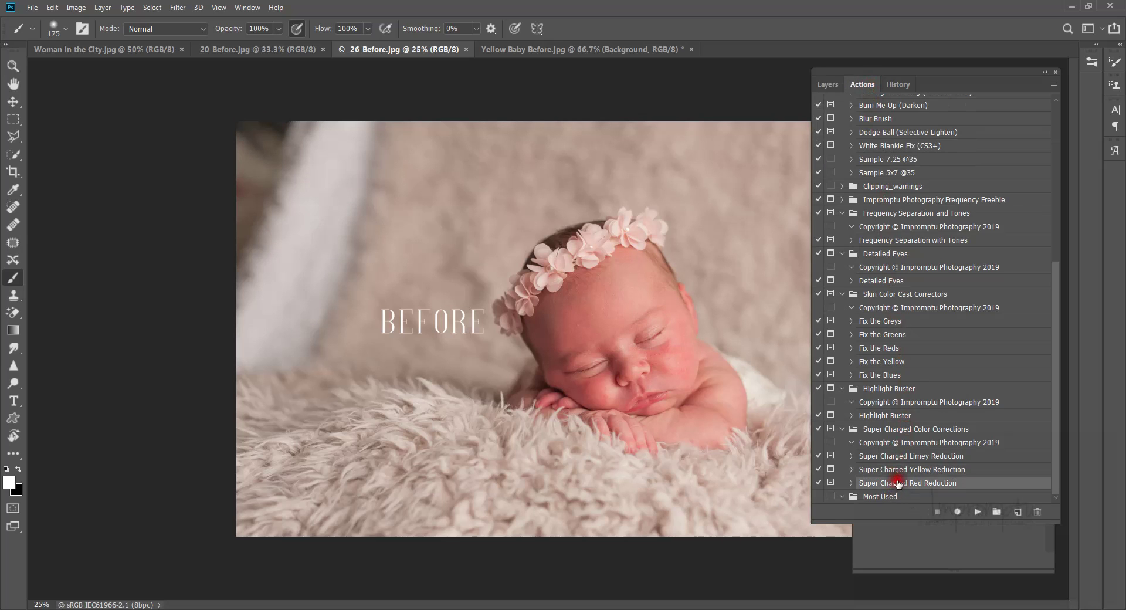
{"action": "left_click", "coordinate": [828, 84]}
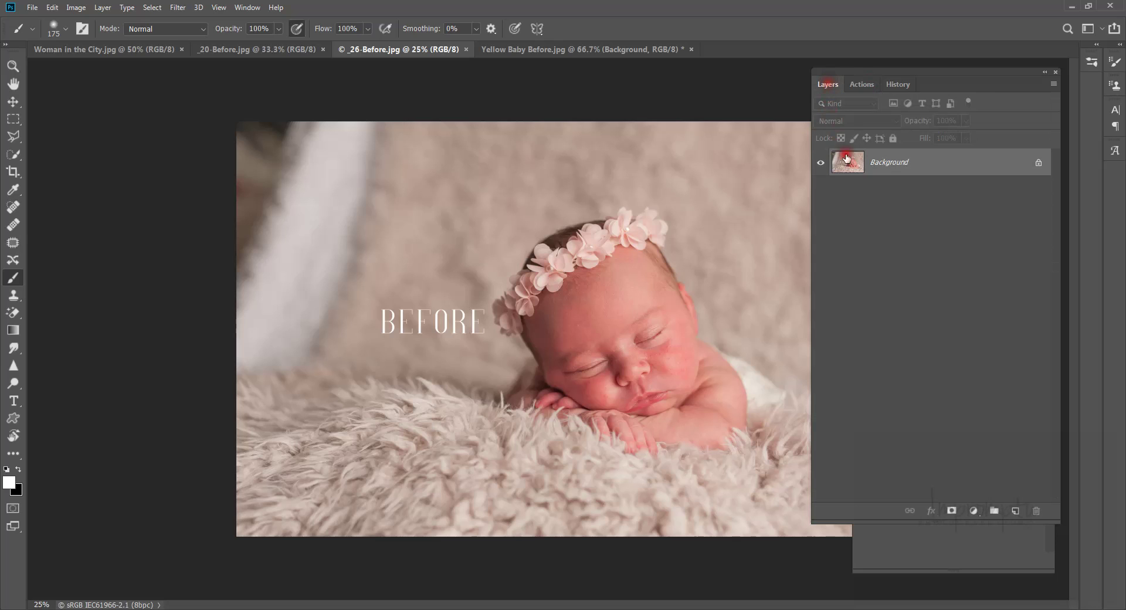
{"action": "left_click", "coordinate": [885, 177]}
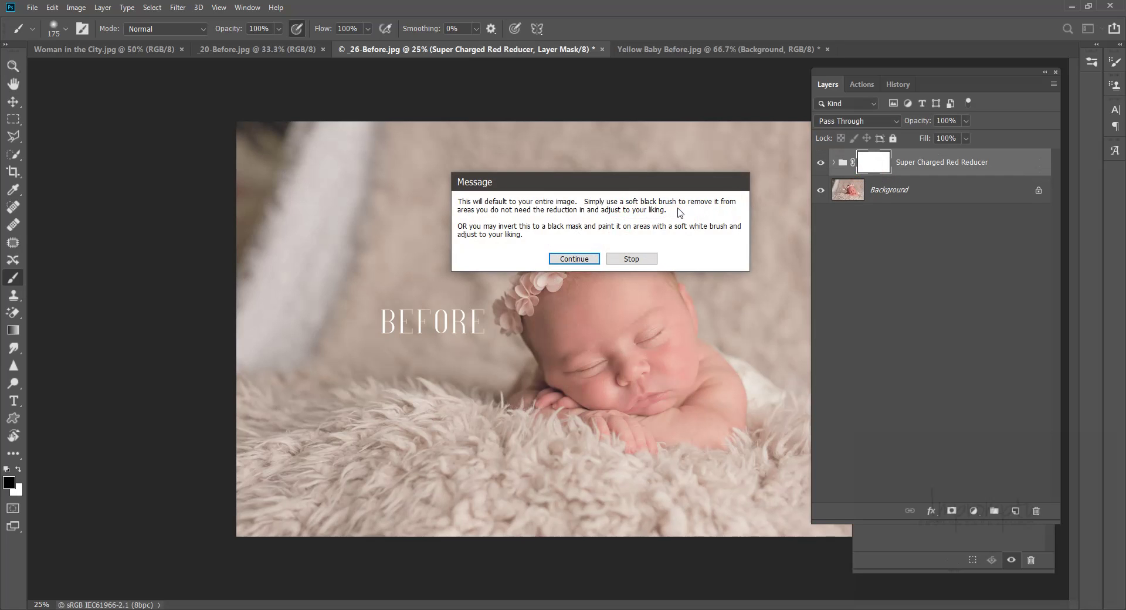
{"action": "left_click", "coordinate": [562, 258]}
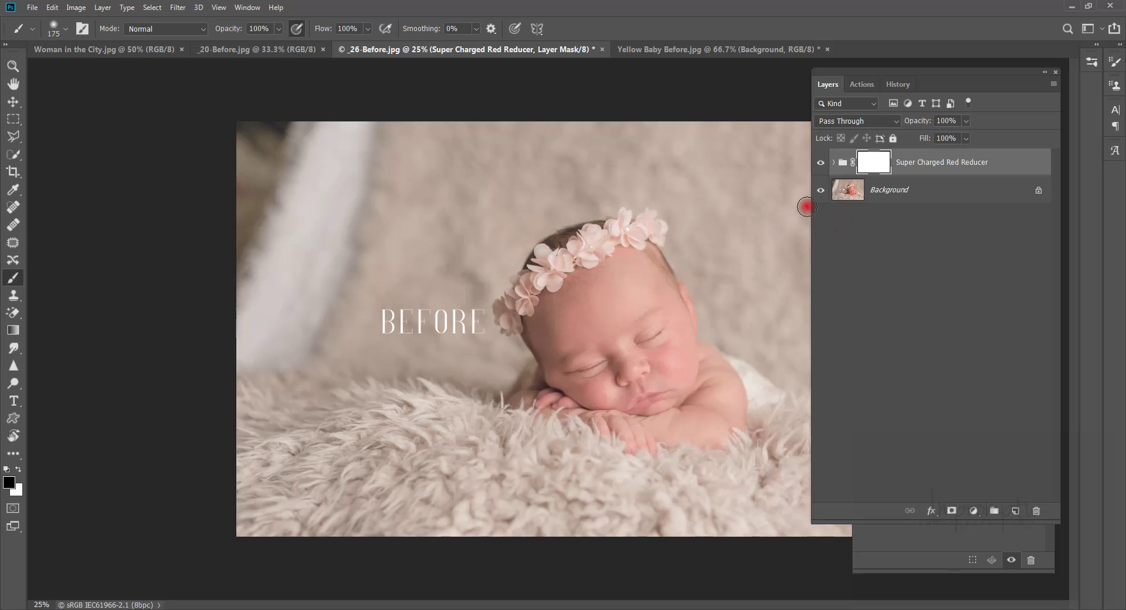
{"action": "left_click", "coordinate": [821, 163]}
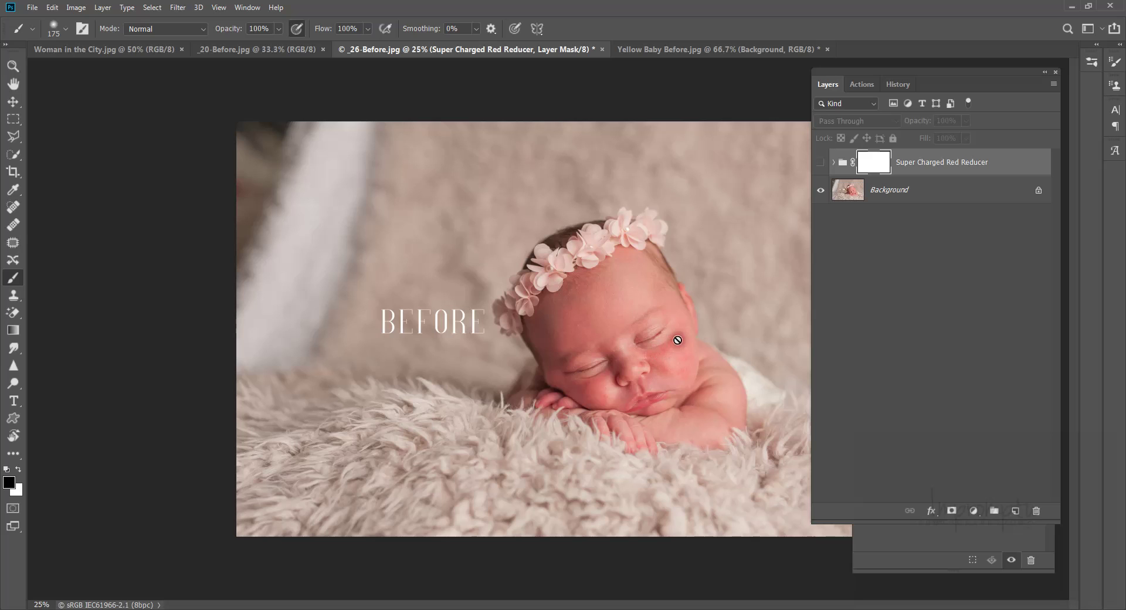
{"action": "left_click", "coordinate": [821, 162]}
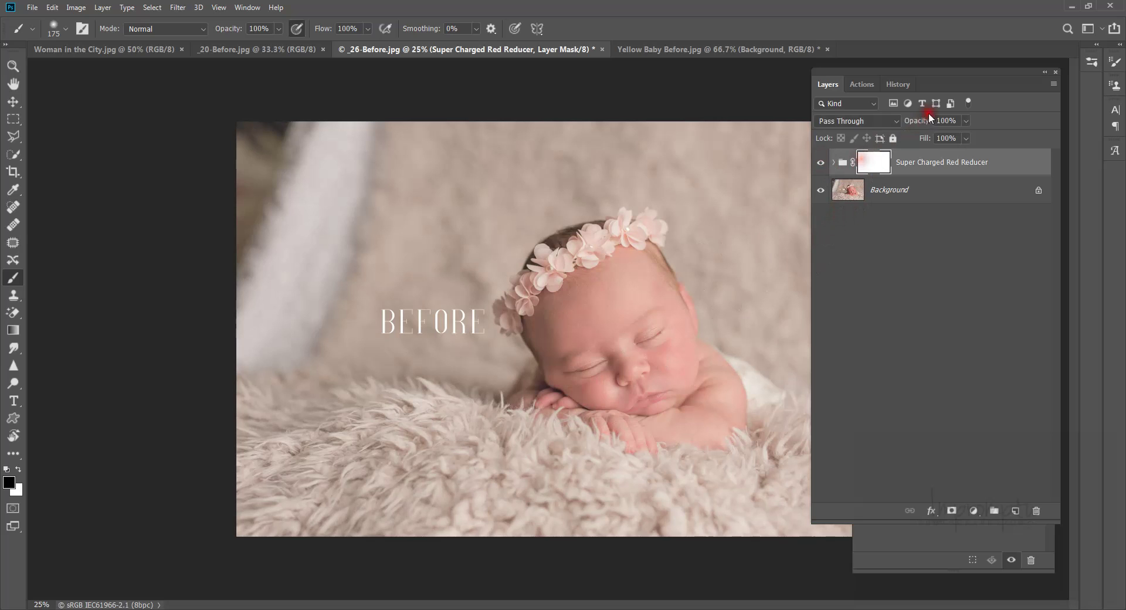
Lower the opacity of the Super Charged Red Reducer group to 79%
{"action": "left_click_drag", "start_coordinate": [925, 118], "coordinate": [911, 139]}
{"action": "left_click_drag", "start_coordinate": [912, 138], "coordinate": [910, 139]}
{"action": "left_click_drag", "start_coordinate": [910, 139], "coordinate": [911, 139]}
{"action": "left_click", "coordinate": [856, 178]}
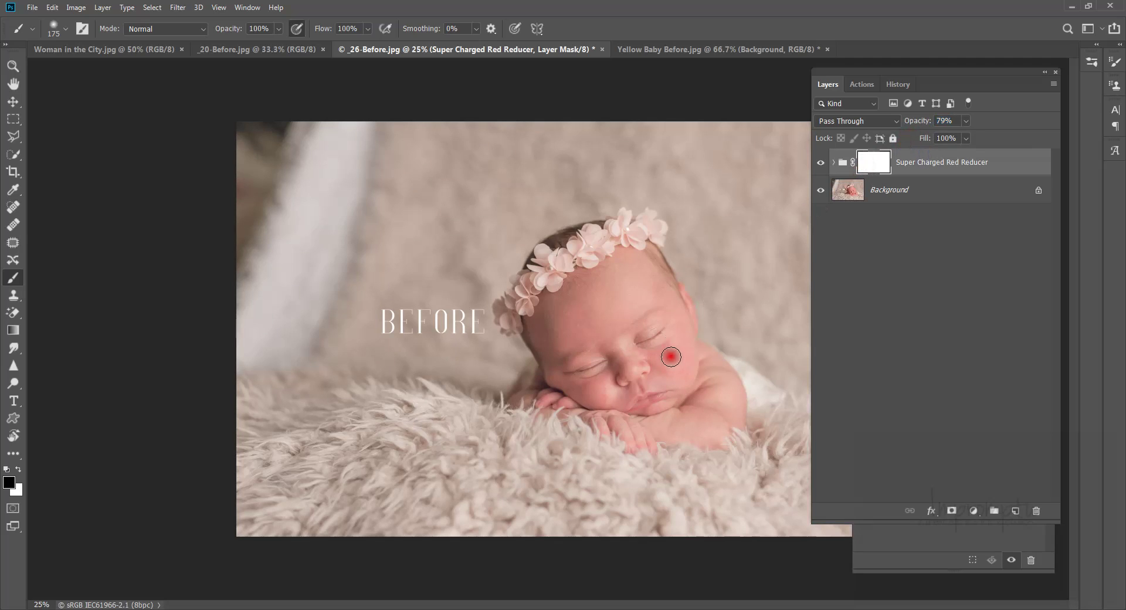
Paint black over the baby's lips on the Super Charged Red Reducer mask with a size 60 brush at 50% opacity
{"action": "left_click_drag", "start_coordinate": [645, 400], "coordinate": [654, 394]}
{"action": "key", "text": "z"}
{"action": "left_click", "coordinate": [658, 393]}
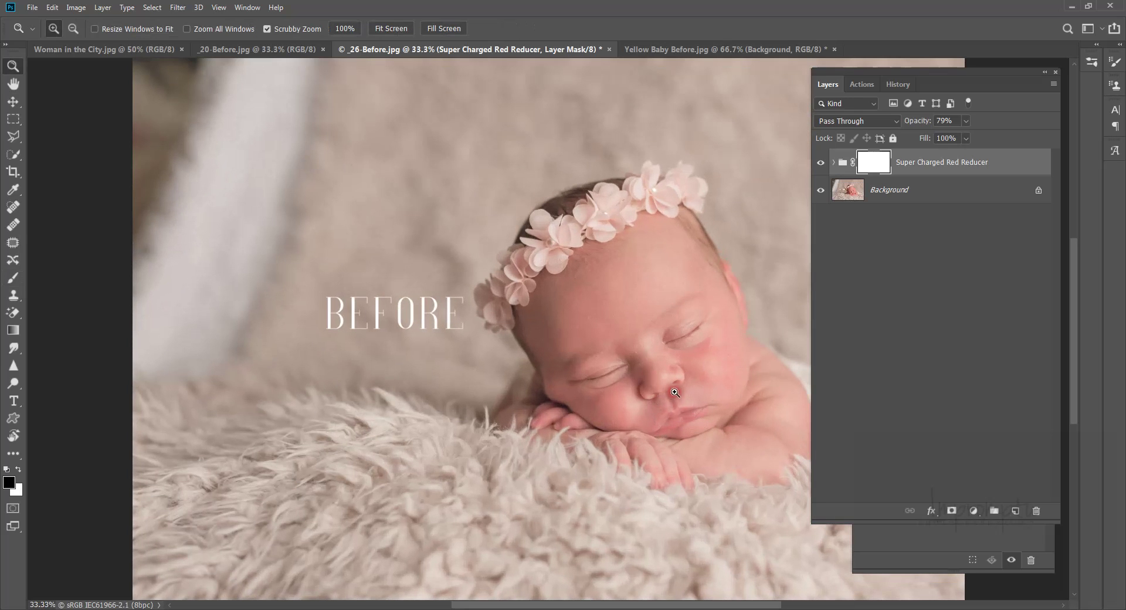
{"action": "left_click_drag", "start_coordinate": [683, 391], "coordinate": [613, 358]}
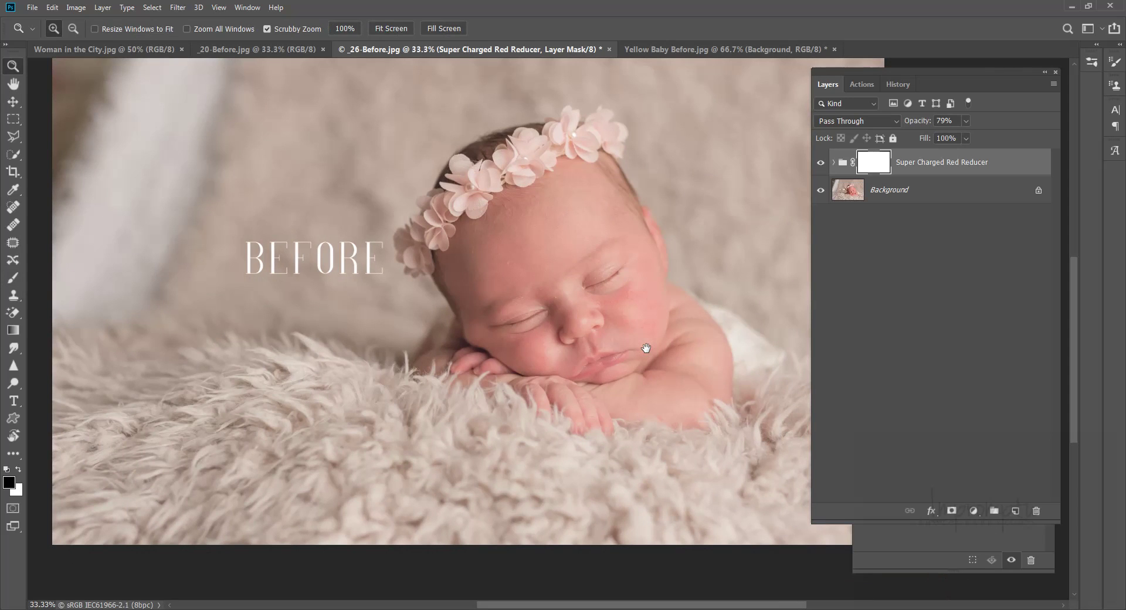
{"action": "key", "text": "b"}
{"action": "left_click", "coordinate": [570, 374]}
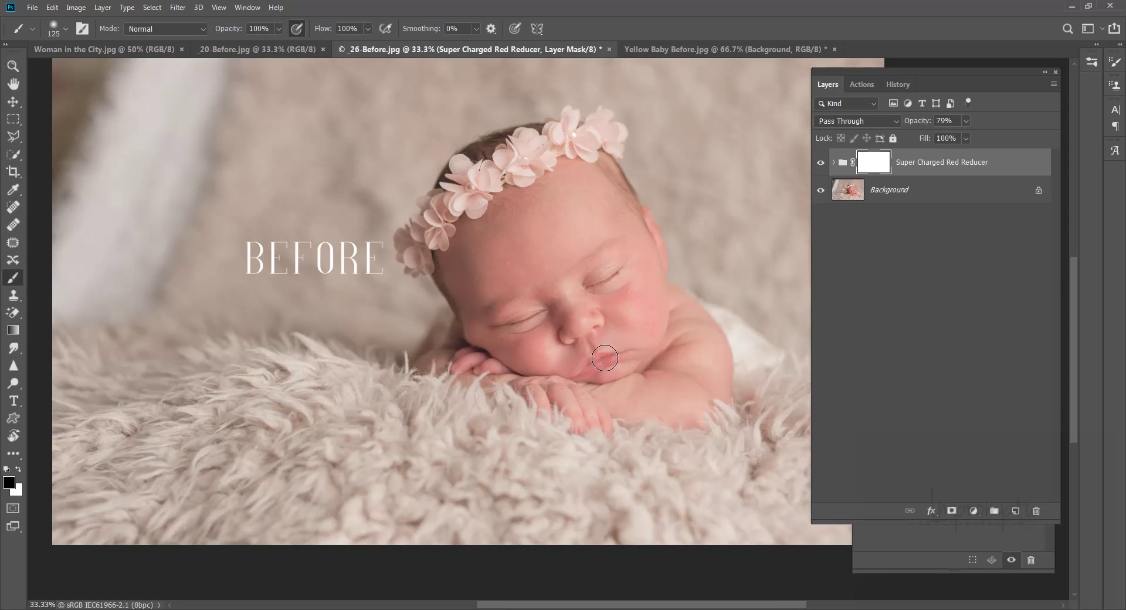
{"action": "key", "text": "bracketleft"}
{"action": "key", "text": "bracketleft"}
{"action": "key", "text": "bracketleft"}
{"action": "key", "text": "bracketleft"}
{"action": "key", "text": "bracketleft"}
{"action": "key", "text": "bracketleft"}
{"action": "key", "text": "bracketleft"}
{"action": "key", "text": "5"}
{"action": "mouse_move", "coordinate": [620, 353]}
{"action": "left_mouse_down"}
{"action": "mouse_move", "coordinate": [577, 376]}
{"action": "mouse_move", "coordinate": [618, 352]}
{"action": "mouse_move", "coordinate": [593, 385]}
{"action": "left_mouse_up"}
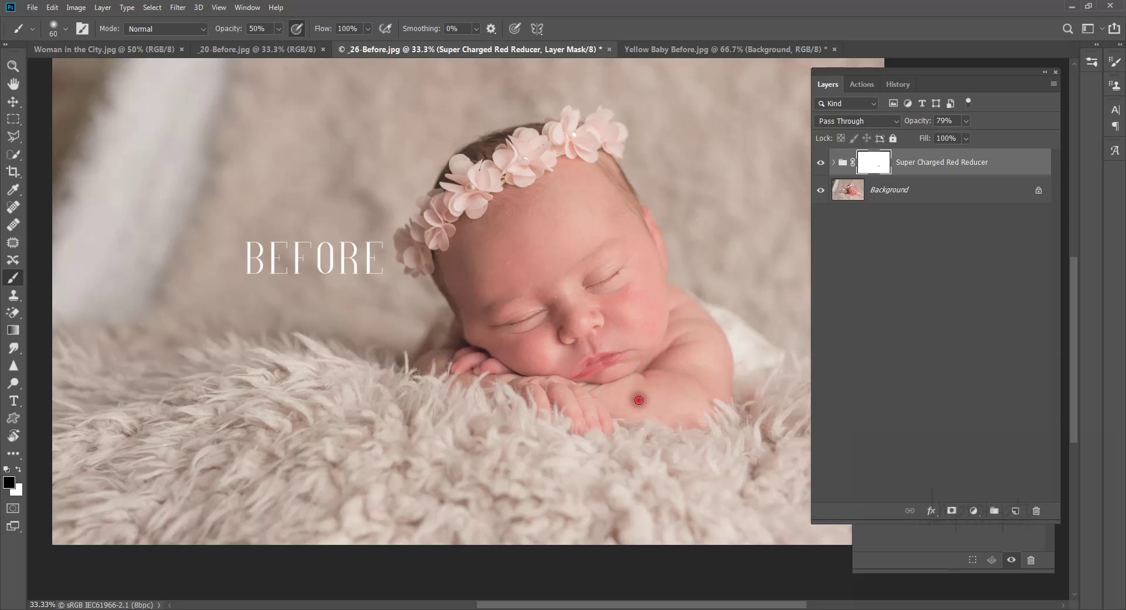
Add a new blank layer above the Super Charged Red Reducer group
{"action": "left_click", "coordinate": [656, 248]}
{"action": "left_click", "coordinate": [649, 282]}
{"action": "left_click", "coordinate": [647, 276]}
{"action": "left_click", "coordinate": [1016, 511]}
{"action": "key", "text": "x"}
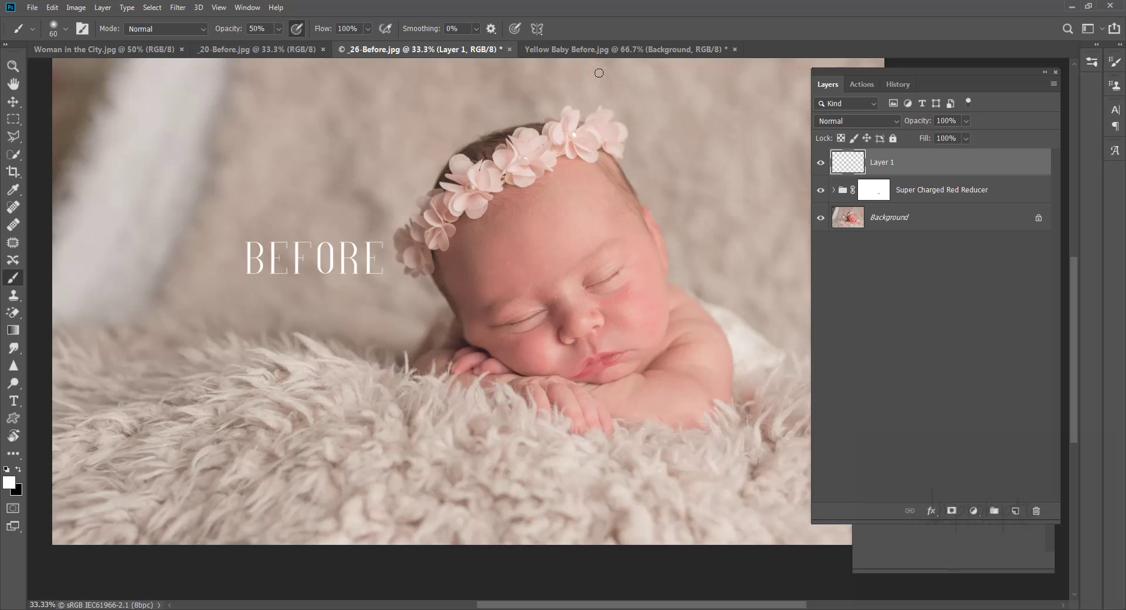
Run the Super Charged Limey Reduction action on _20-Before.jpg
{"action": "left_click", "coordinate": [276, 51]}
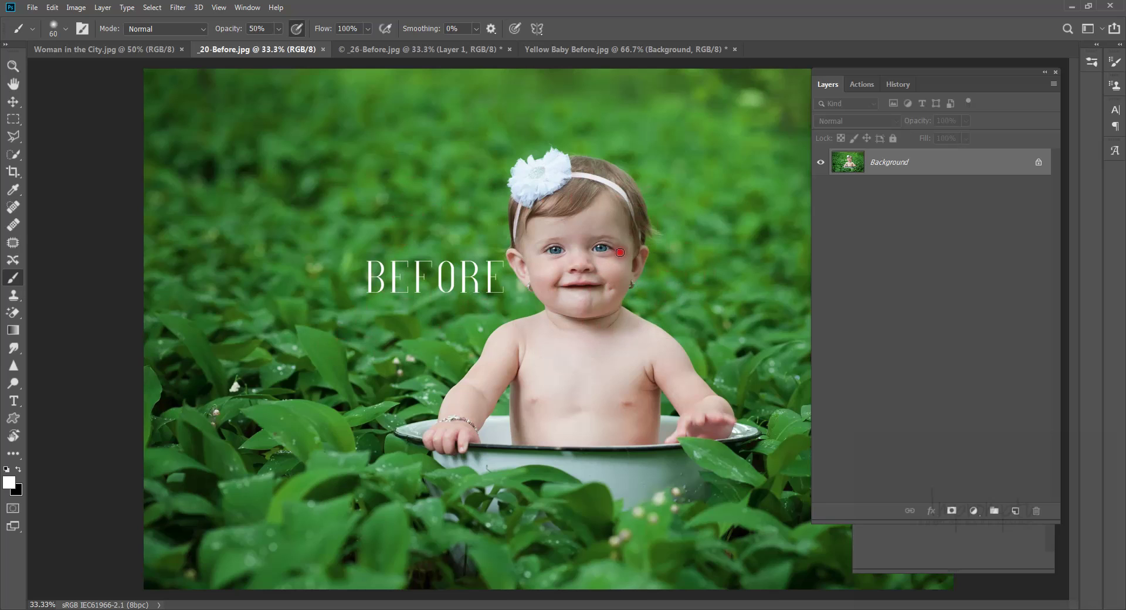
{"action": "left_click", "coordinate": [869, 88]}
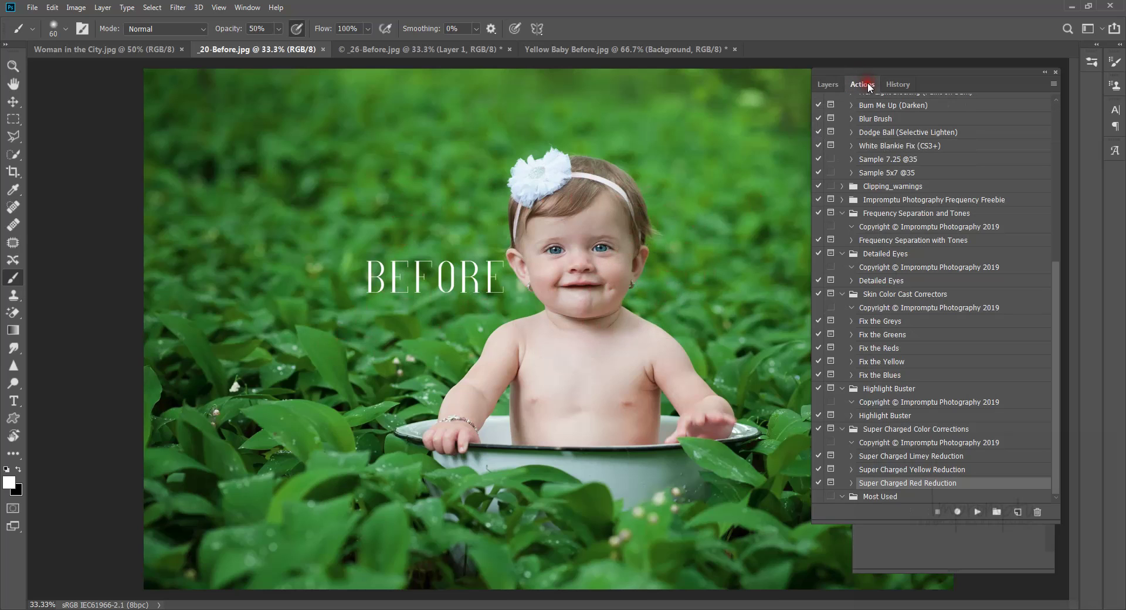
{"action": "left_click", "coordinate": [890, 458]}
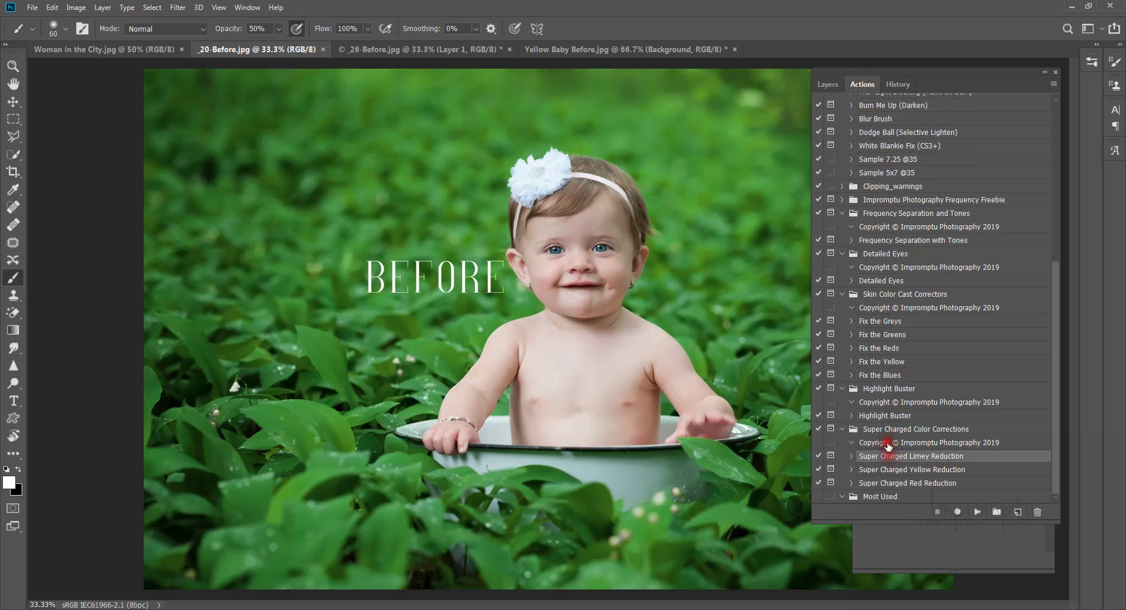
{"action": "left_click", "coordinate": [831, 85]}
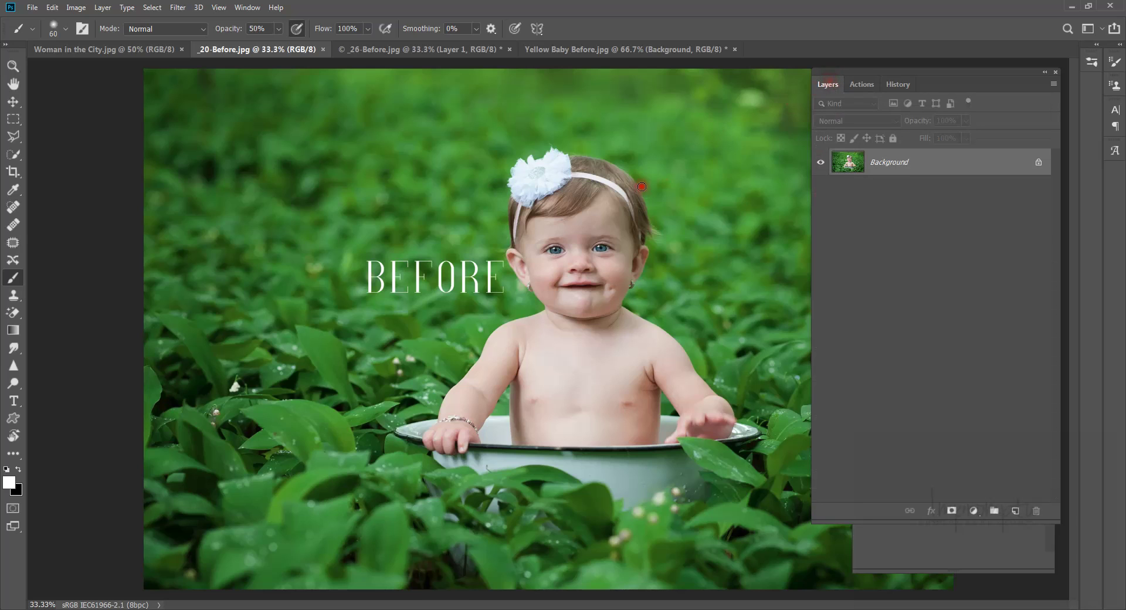
{"action": "key", "text": "F2"}
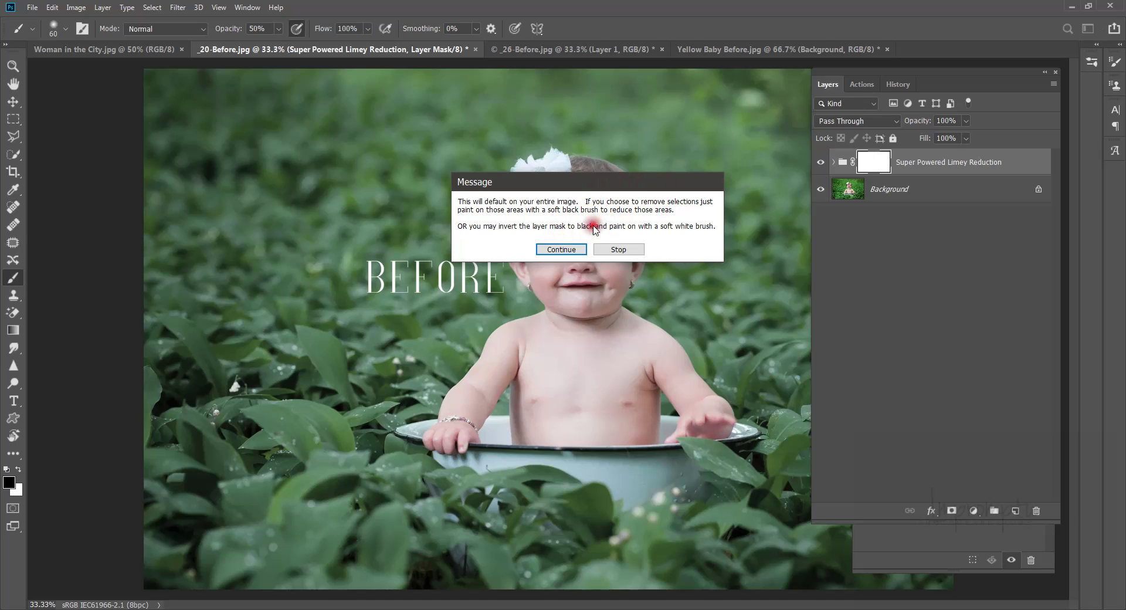
{"action": "left_click", "coordinate": [560, 249]}
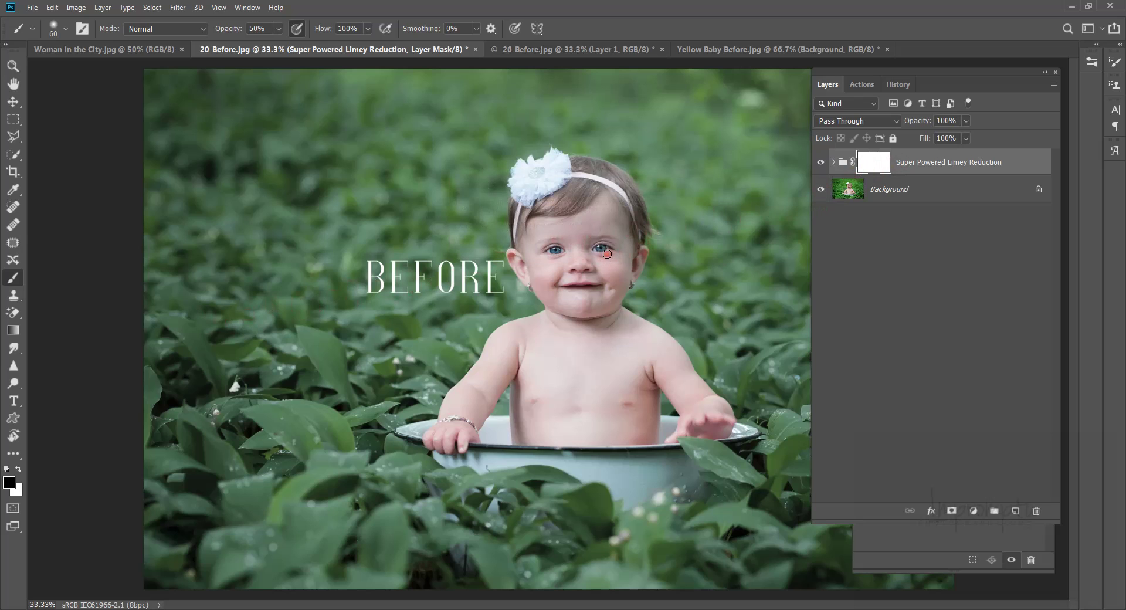
Try inverting the Super Powered Limey Reduction mask to black, and invert it back to white
{"action": "left_click", "coordinate": [868, 162]}
{"action": "key", "text": "ctrl+i"}
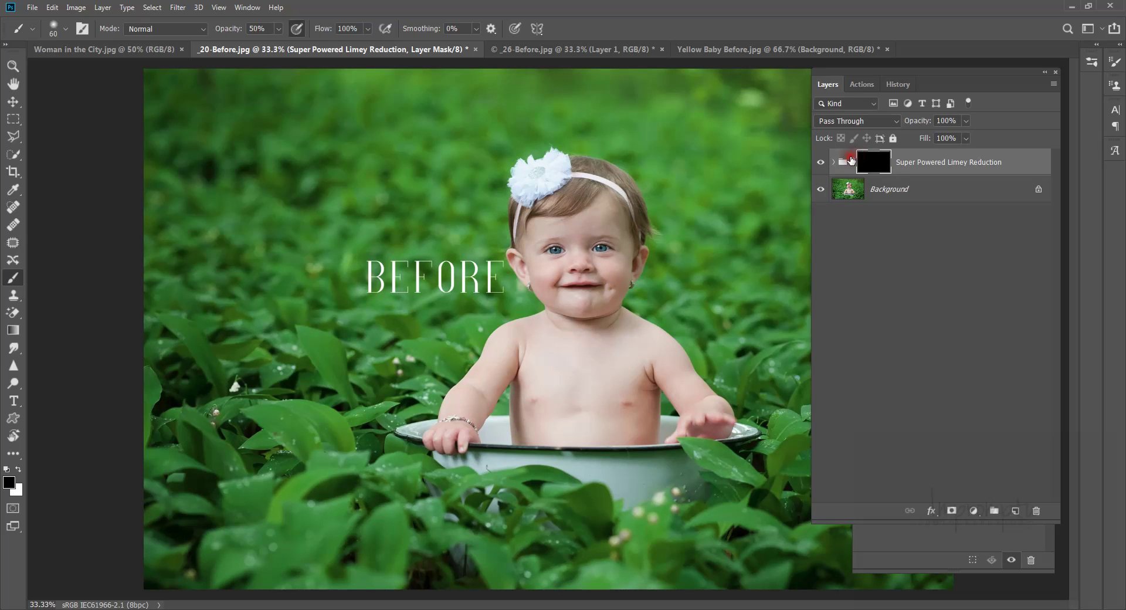
{"action": "left_click", "coordinate": [399, 222]}
{"action": "key", "text": "ctrl+i"}
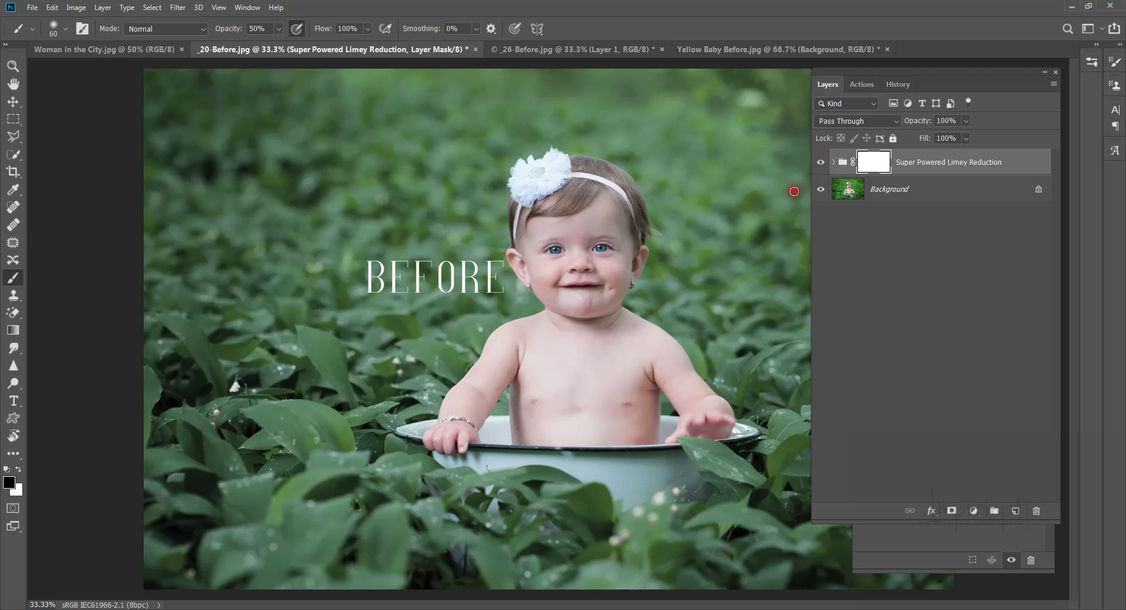
Paint black over the baby's eyes and mouth on the Super Powered Limey Reduction mask, and compare with the original
{"action": "left_click", "coordinate": [871, 166]}
{"action": "left_click", "coordinate": [558, 250]}
{"action": "mouse_move", "coordinate": [558, 250]}
{"action": "left_mouse_down"}
{"action": "mouse_move", "coordinate": [549, 245]}
{"action": "mouse_move", "coordinate": [606, 247]}
{"action": "mouse_move", "coordinate": [577, 264]}
{"action": "mouse_move", "coordinate": [556, 243]}
{"action": "mouse_move", "coordinate": [580, 270]}
{"action": "mouse_move", "coordinate": [572, 286]}
{"action": "mouse_move", "coordinate": [587, 285]}
{"action": "left_mouse_up"}
{"action": "key", "text": "1"}
{"action": "left_click", "coordinate": [822, 189]}
{"action": "left_click", "coordinate": [822, 189], "text": "alt"}
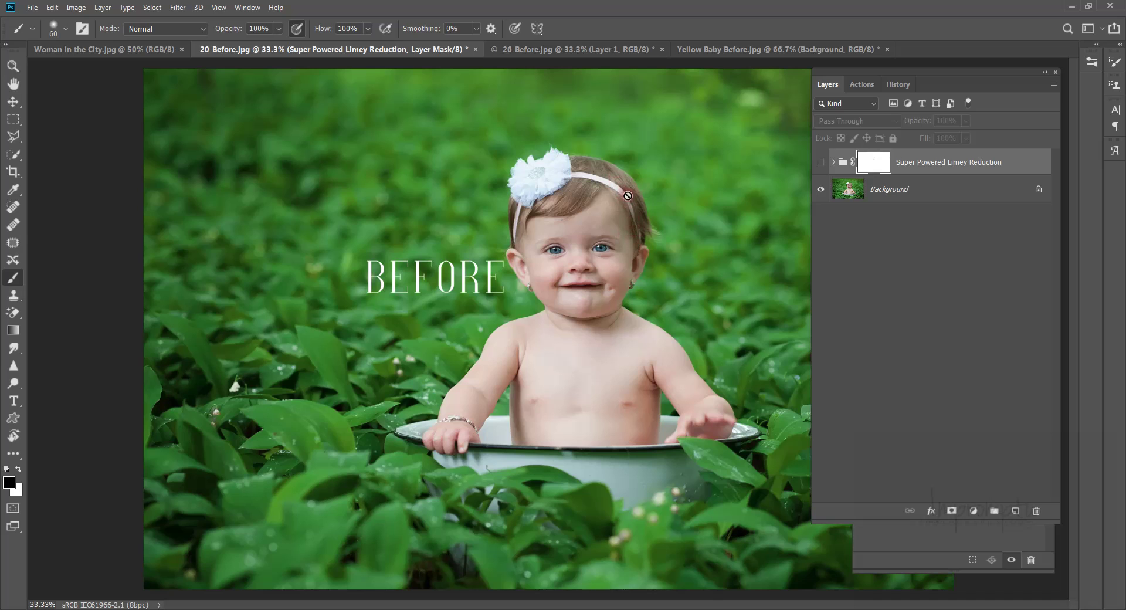
{"action": "left_click", "coordinate": [821, 164]}
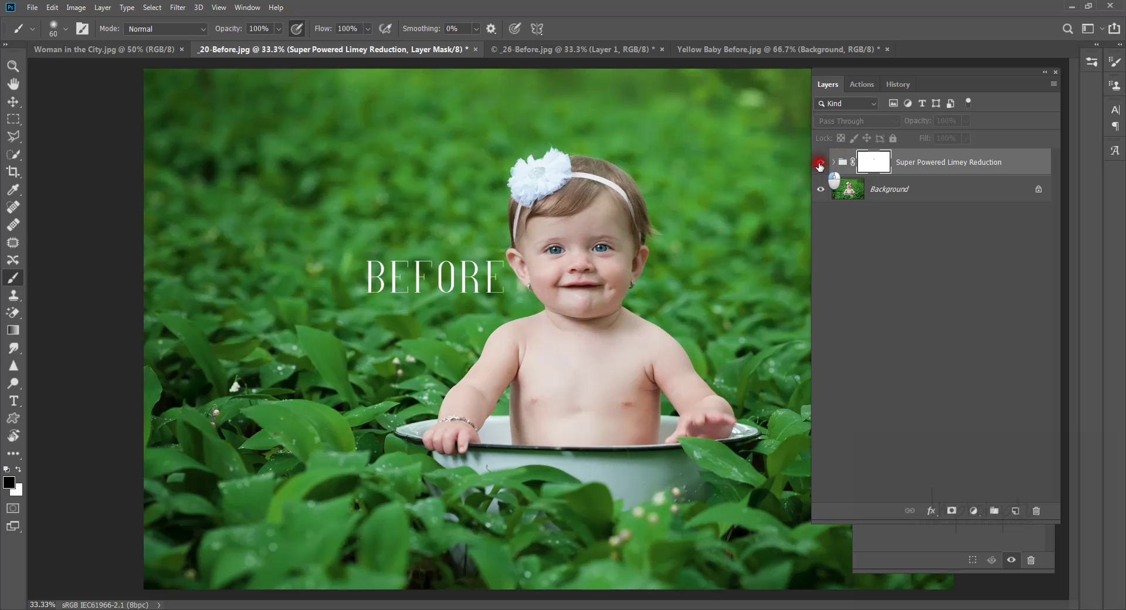
Lower the opacity of the Super Powered Limey Reduction group to 78%
{"action": "left_click", "coordinate": [619, 208]}
{"action": "mouse_move", "coordinate": [619, 208]}
{"action": "left_mouse_down"}
{"action": "mouse_move", "coordinate": [628, 256]}
{"action": "mouse_move", "coordinate": [618, 299]}
{"action": "mouse_move", "coordinate": [595, 323]}
{"action": "mouse_move", "coordinate": [616, 319]}
{"action": "mouse_move", "coordinate": [553, 316]}
{"action": "mouse_move", "coordinate": [739, 312]}
{"action": "left_mouse_up"}
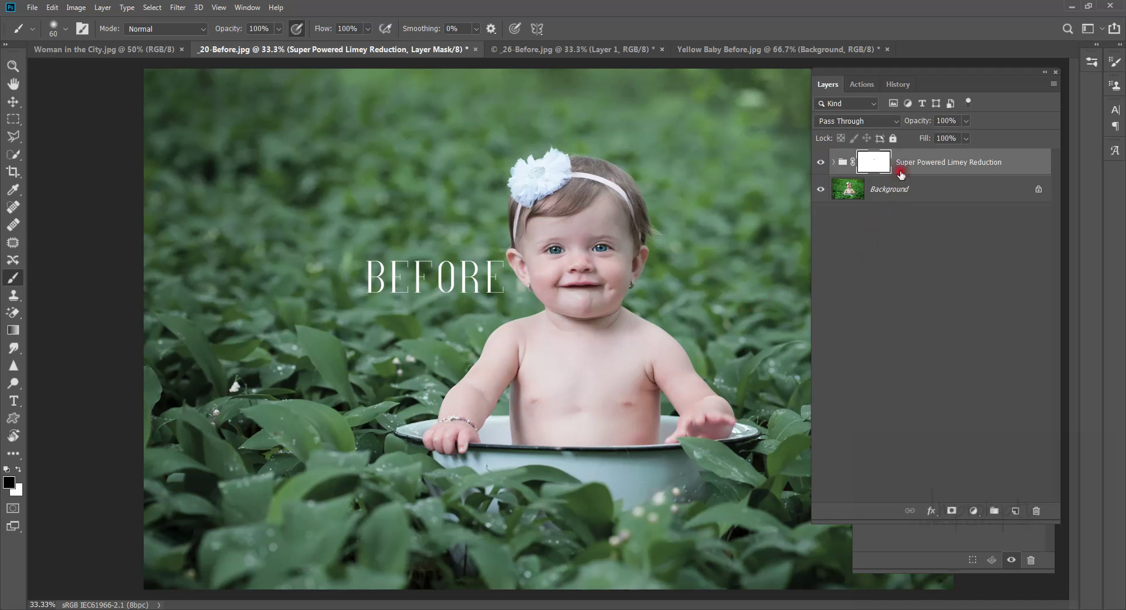
{"action": "left_click", "coordinate": [919, 121]}
{"action": "left_click_drag", "start_coordinate": [923, 122], "coordinate": [909, 140]}
{"action": "left_click", "coordinate": [789, 362]}
{"action": "left_click", "coordinate": [791, 353]}
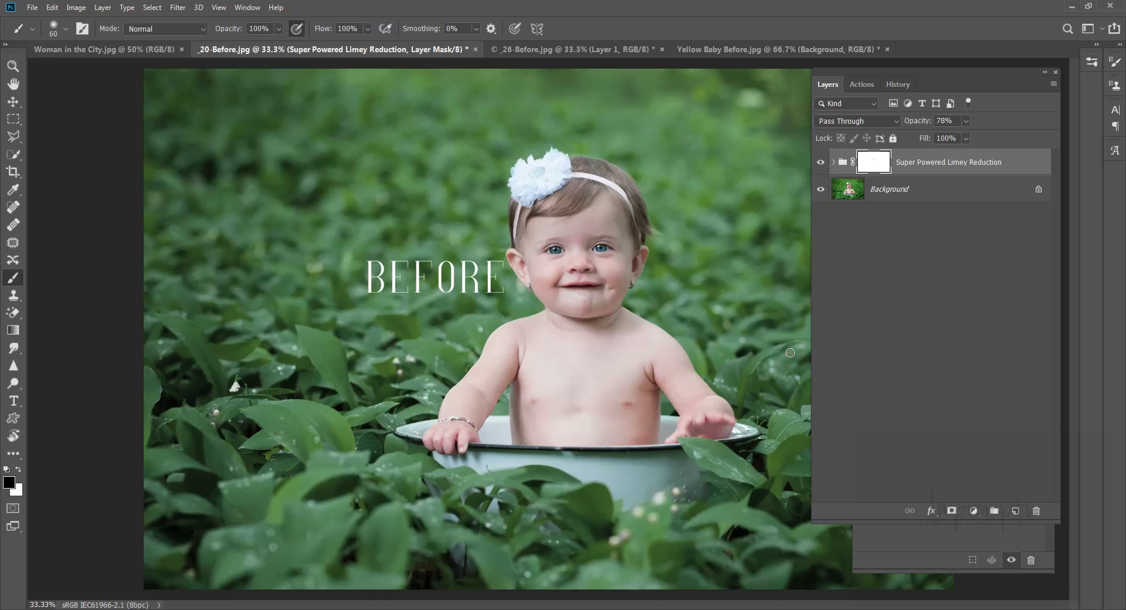